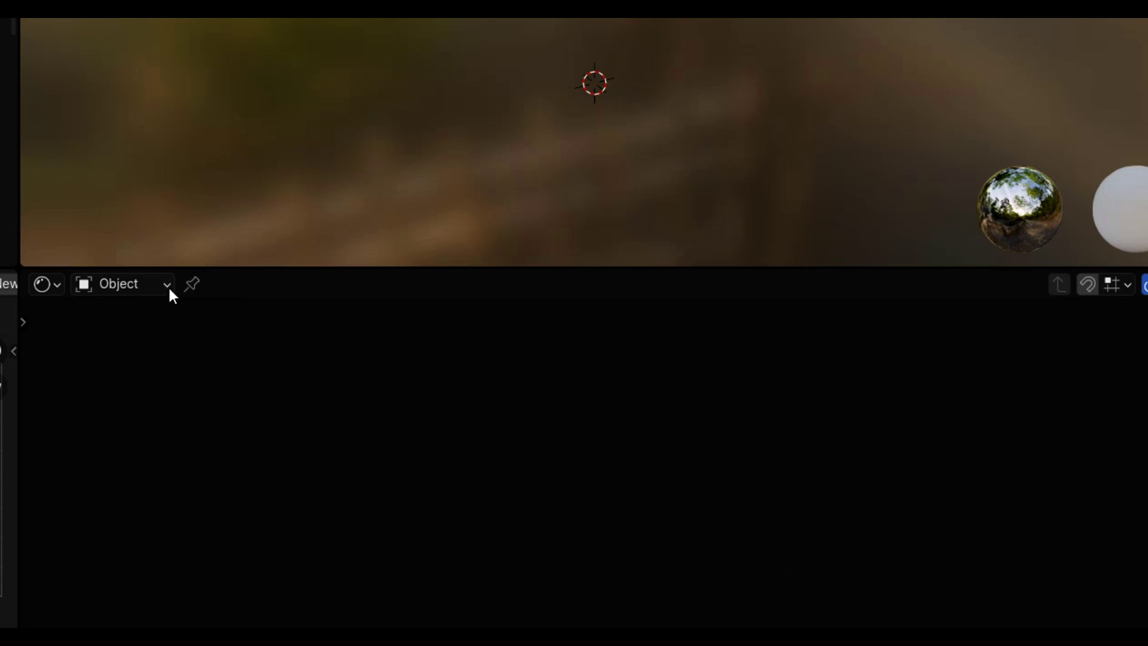
# Step: Switch the Shader Editor to World and feed a Sky Texture into the Background color
pyautogui.click(167, 286)
pyautogui.click(144, 363)
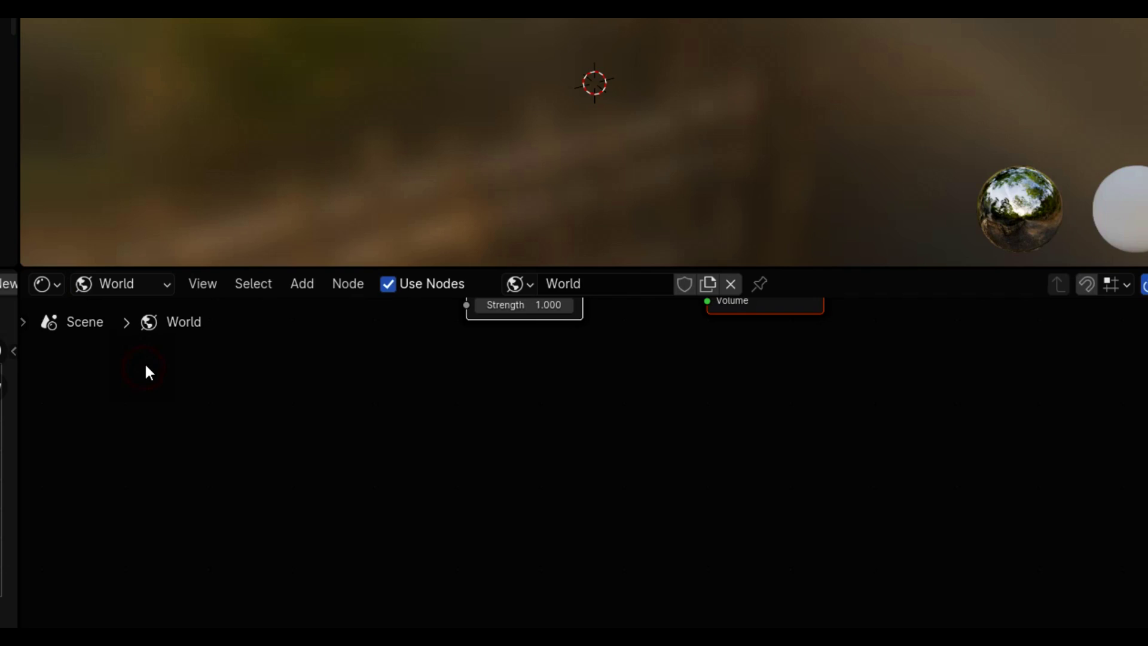
pyautogui.hotkey('shift', 'a')
pyautogui.write('sky')
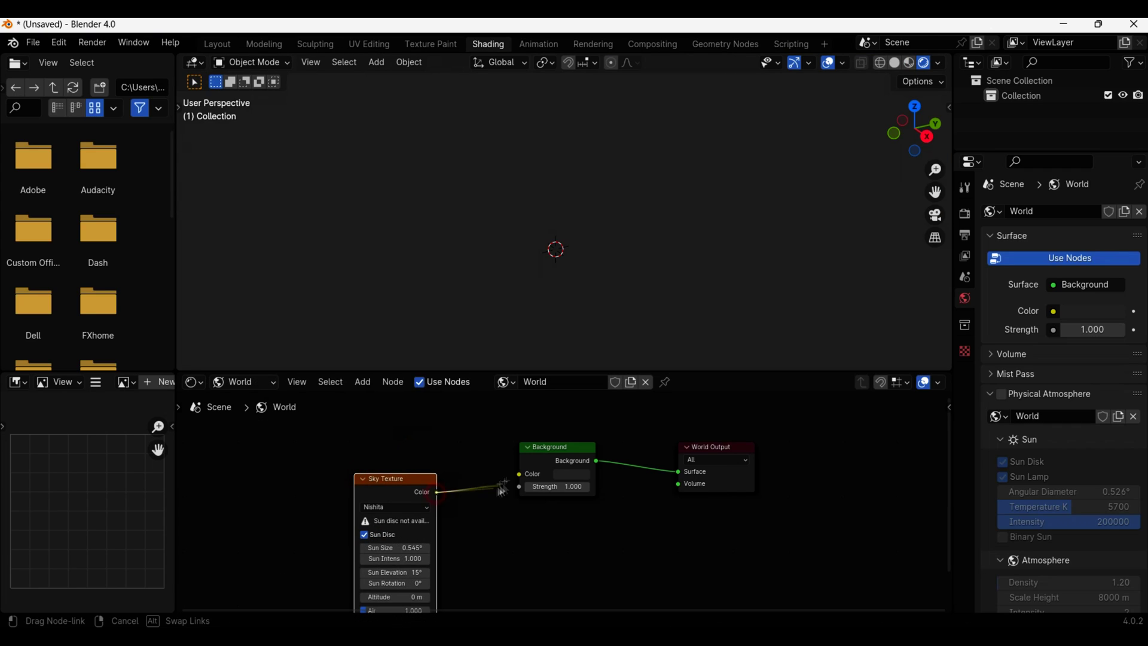
pyautogui.moveTo(502, 489); pyautogui.dragTo(519, 474)
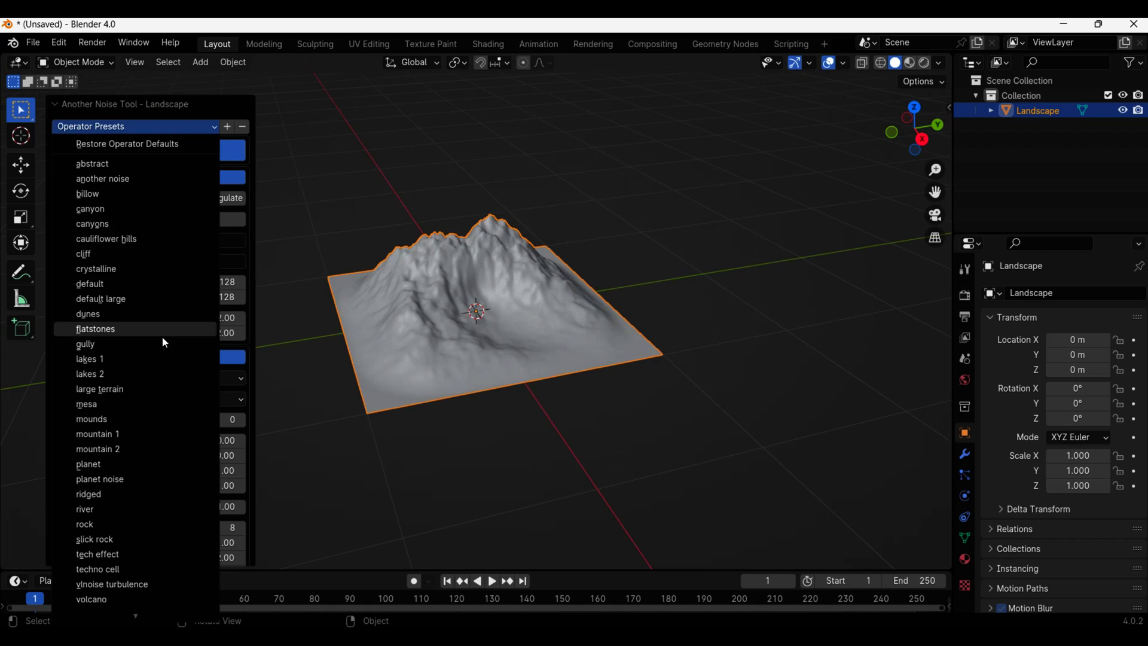
# Step: Apply the A.N.T. 'large terrain' preset and flatten the landscape by scaling it on Z
pyautogui.click(132, 389)
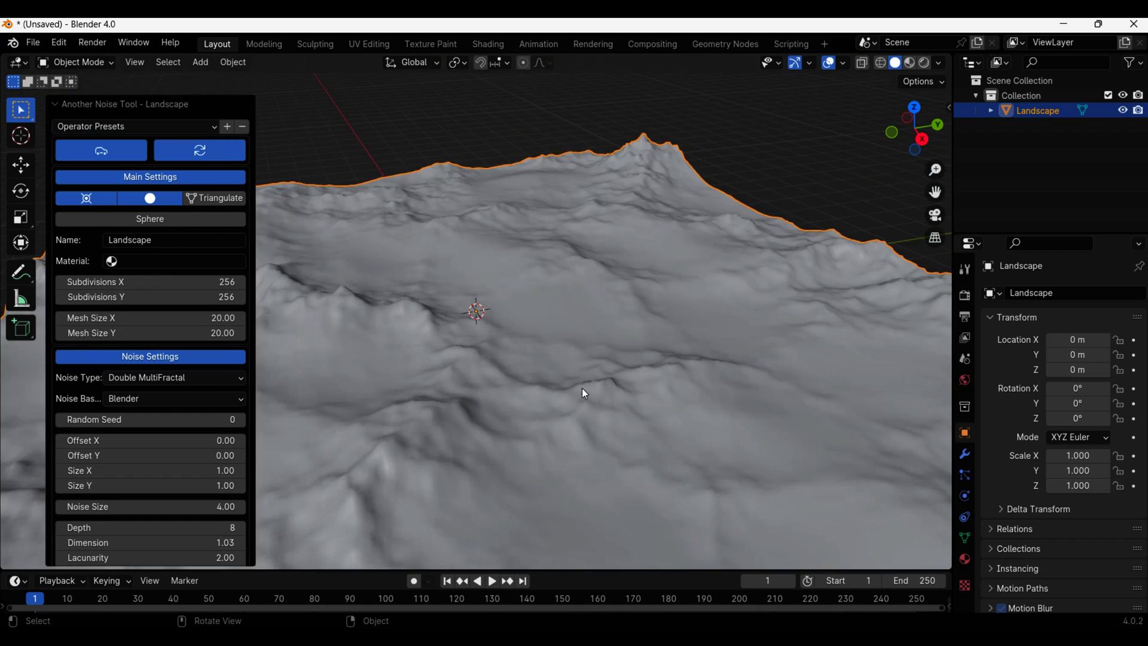
pyautogui.moveTo(577, 400); pyautogui.dragTo(560, 328, button='middle')
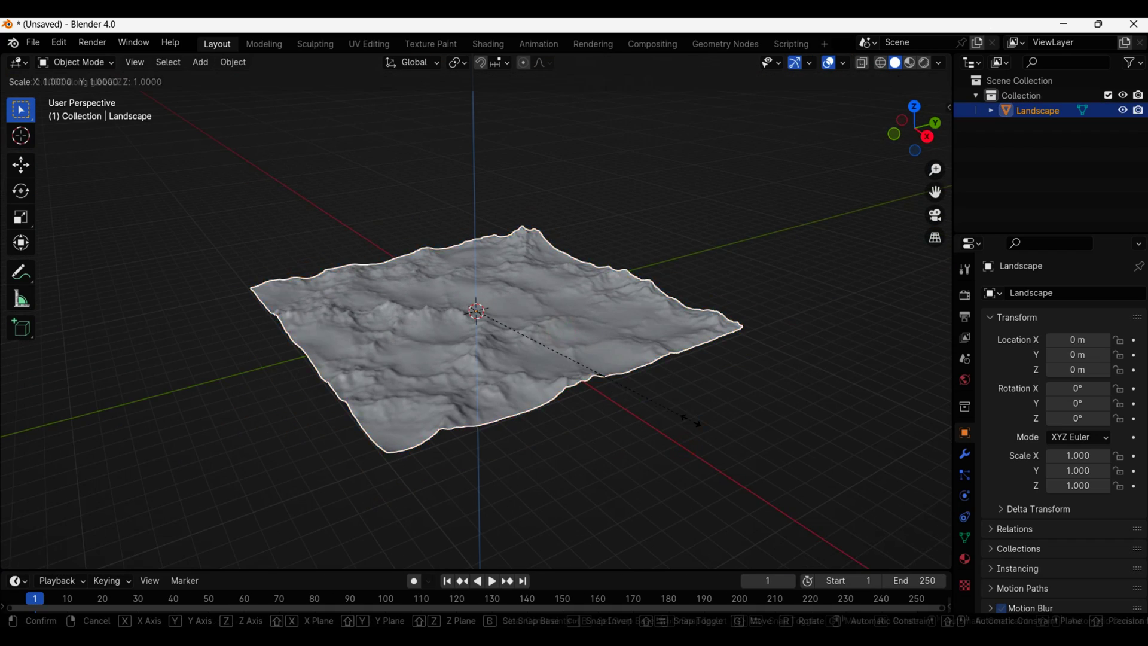
pyautogui.press('z')
pyautogui.click(520, 320)
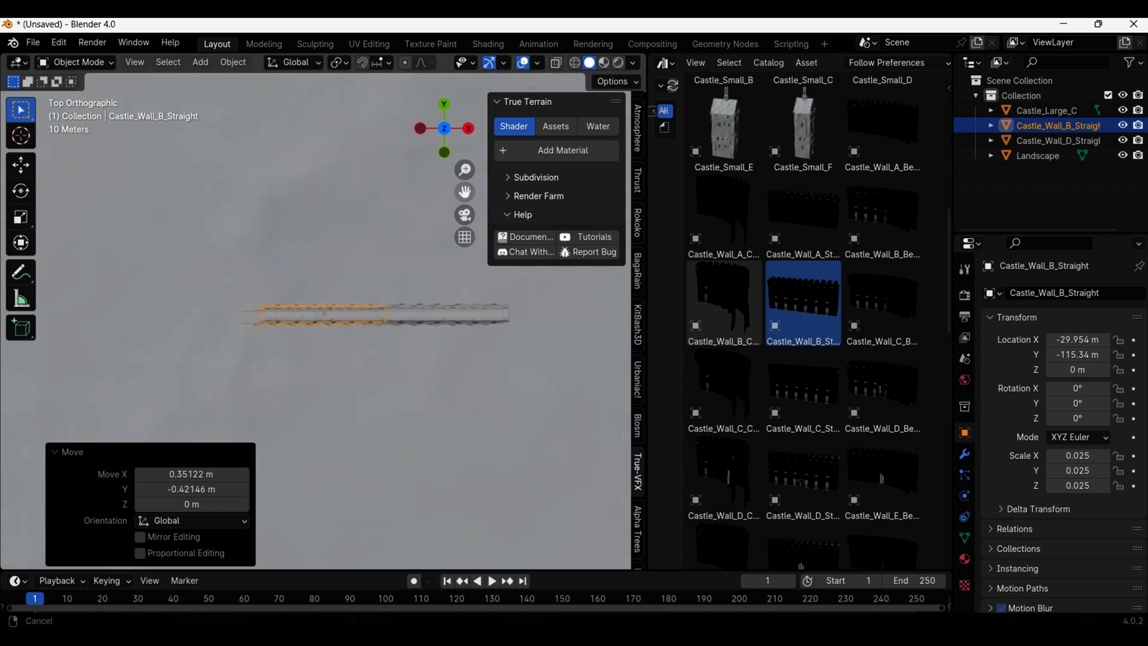
# Step: Move the castle wall piece into place and repeat it with an Array modifier of higher count
pyautogui.press('g')
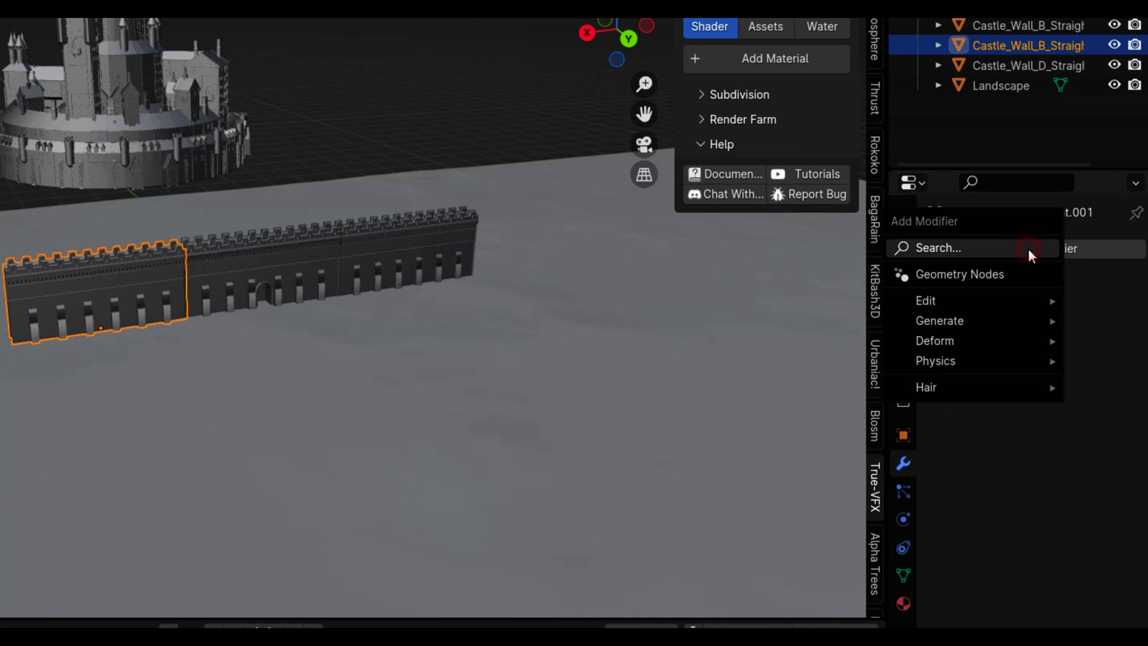
pyautogui.write('array')
pyautogui.click(777, 288)
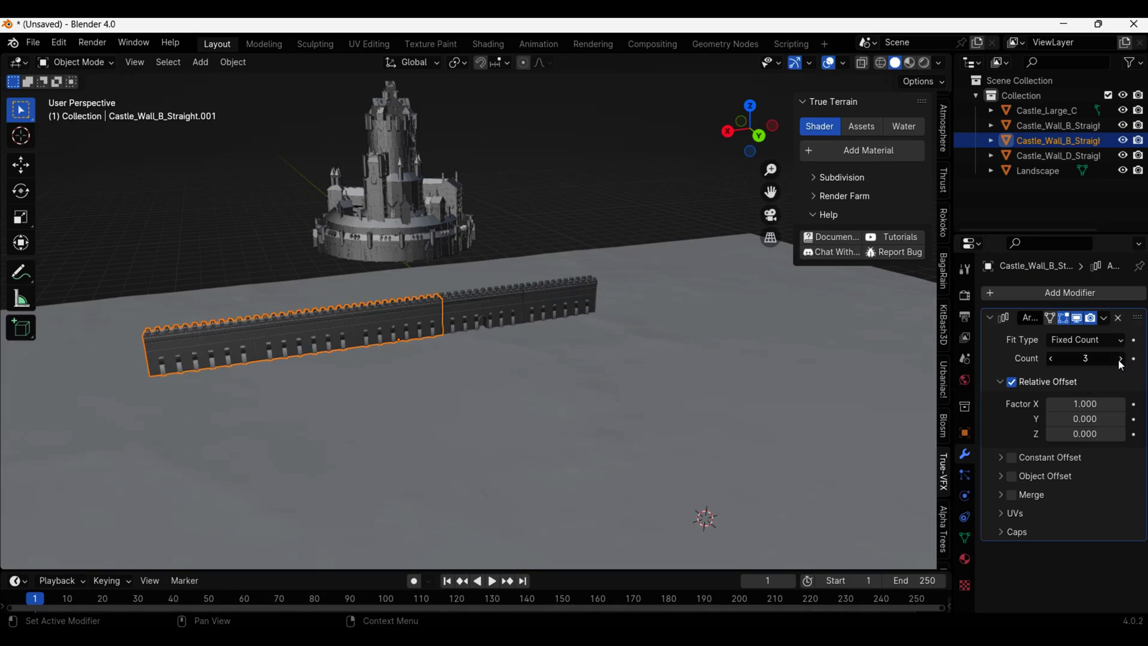
pyautogui.click(1121, 358)
pyautogui.scroll(-3, 595, 373)
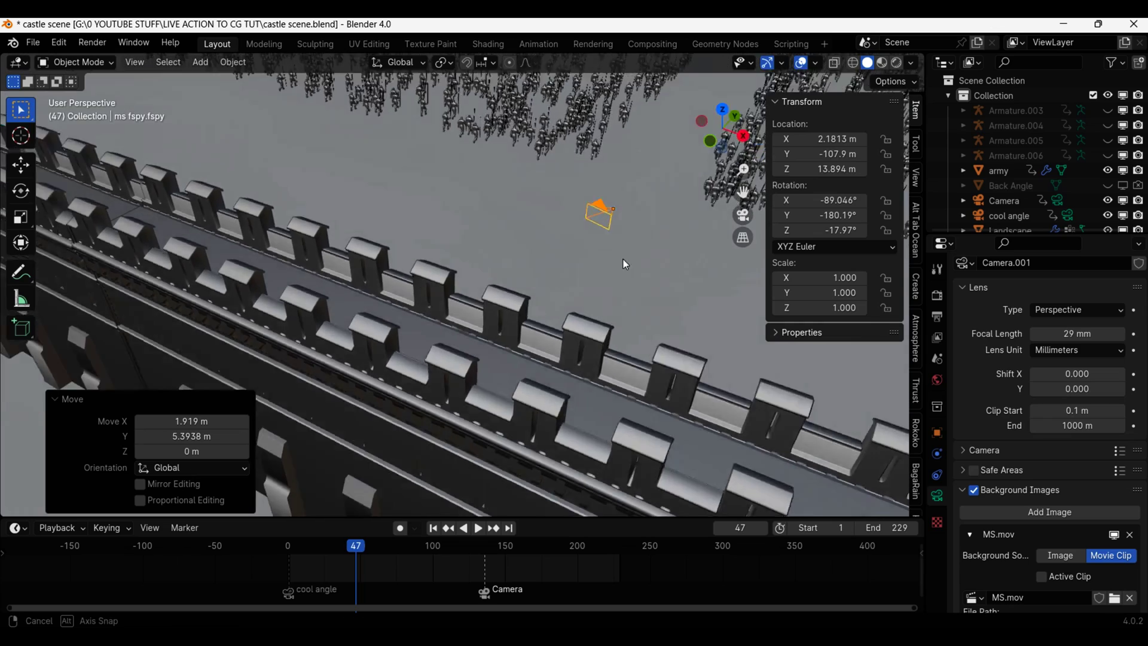
# Step: Move the matched fSpy camera to line the plate up with the wall, then preview in rendered shading
pyautogui.moveTo(623, 259); pyautogui.dragTo(691, 310, button='middle')
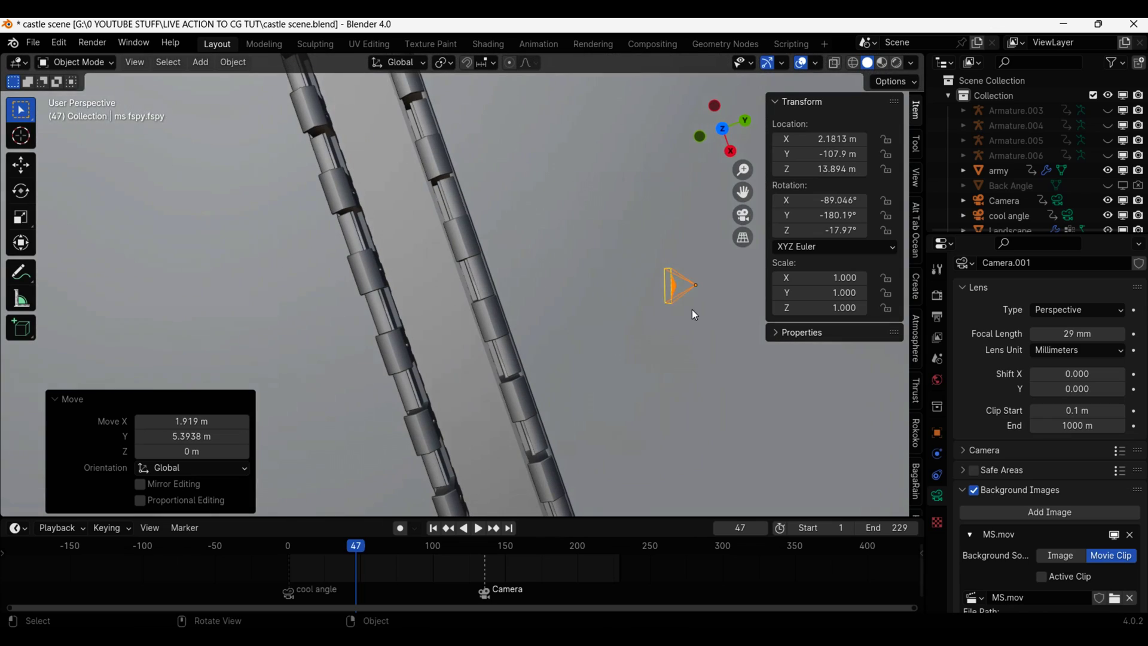
pyautogui.press('g')
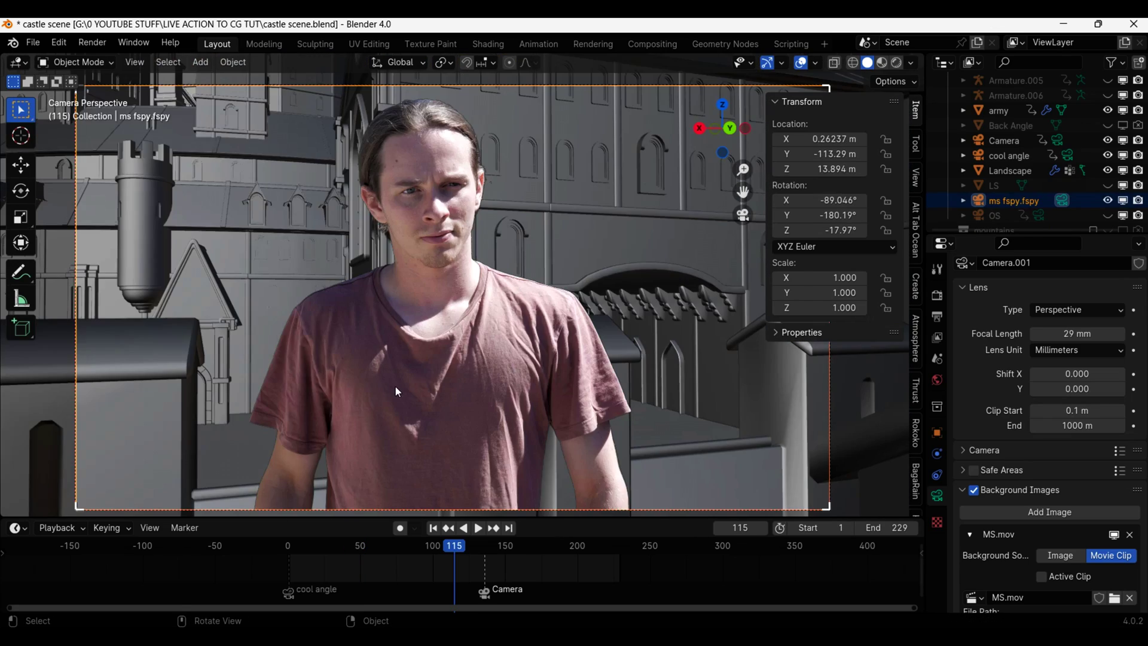
pyautogui.press('z')
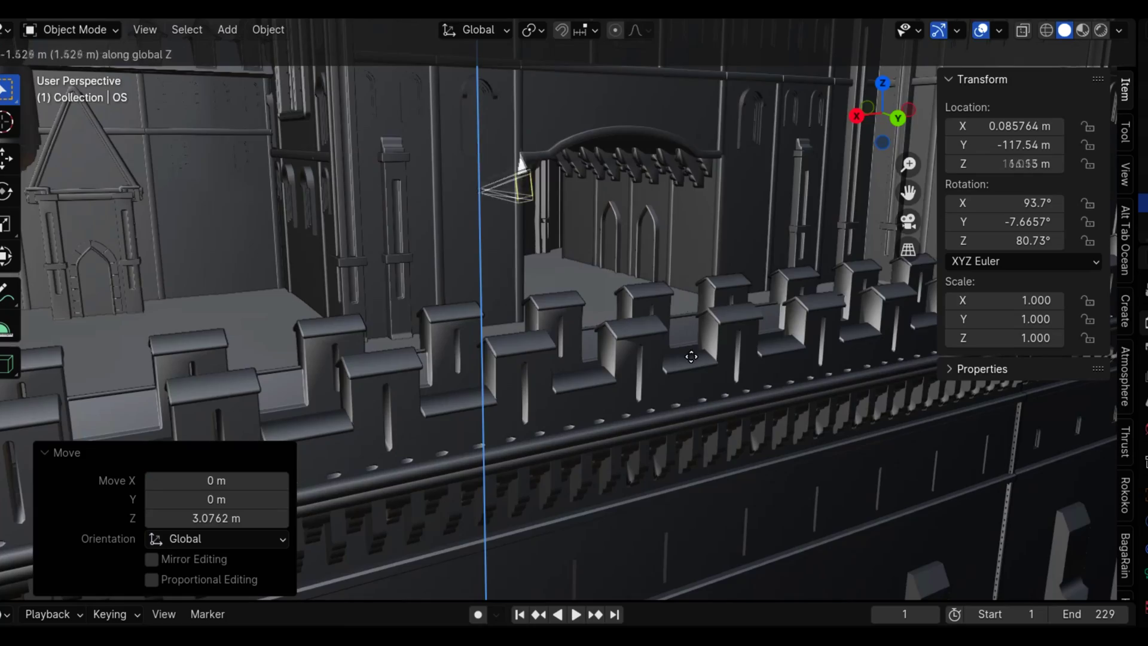
# Step: From top view, rotate and move the OS camera along the wall to face the army
pyautogui.press('KP_7')
pyautogui.press('r')
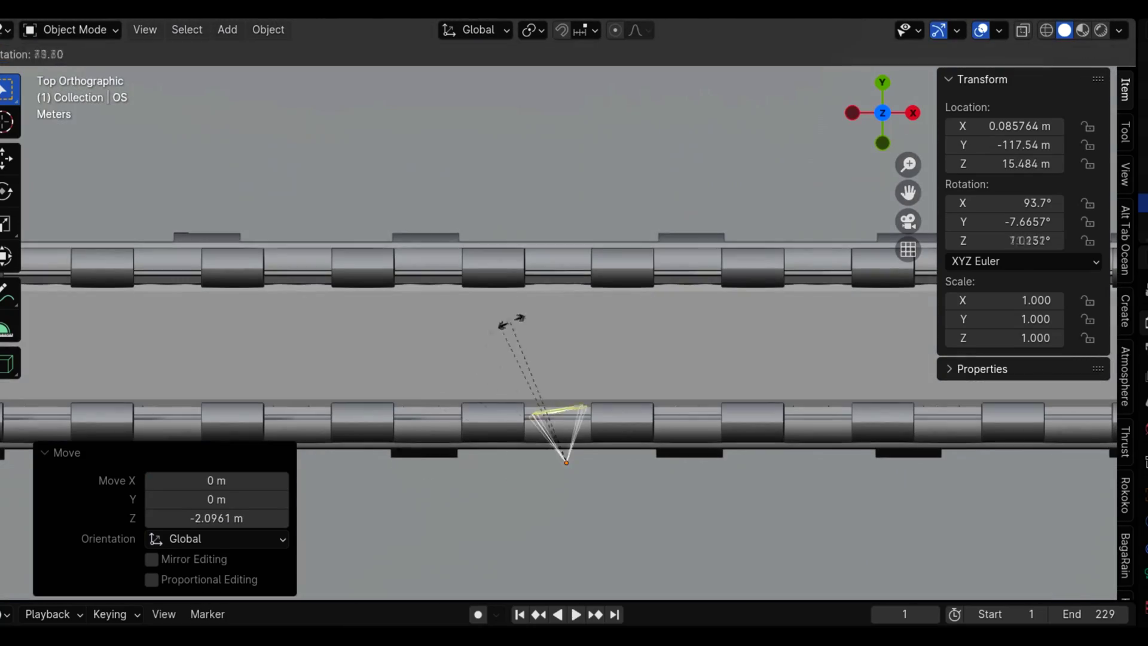
pyautogui.press('Return')
pyautogui.press('g')
pyautogui.press('Return')
# Step: Through the OS camera, nudge it between the merlons and level its roll and tilt
pyautogui.press('KP_0')
pyautogui.press('g')
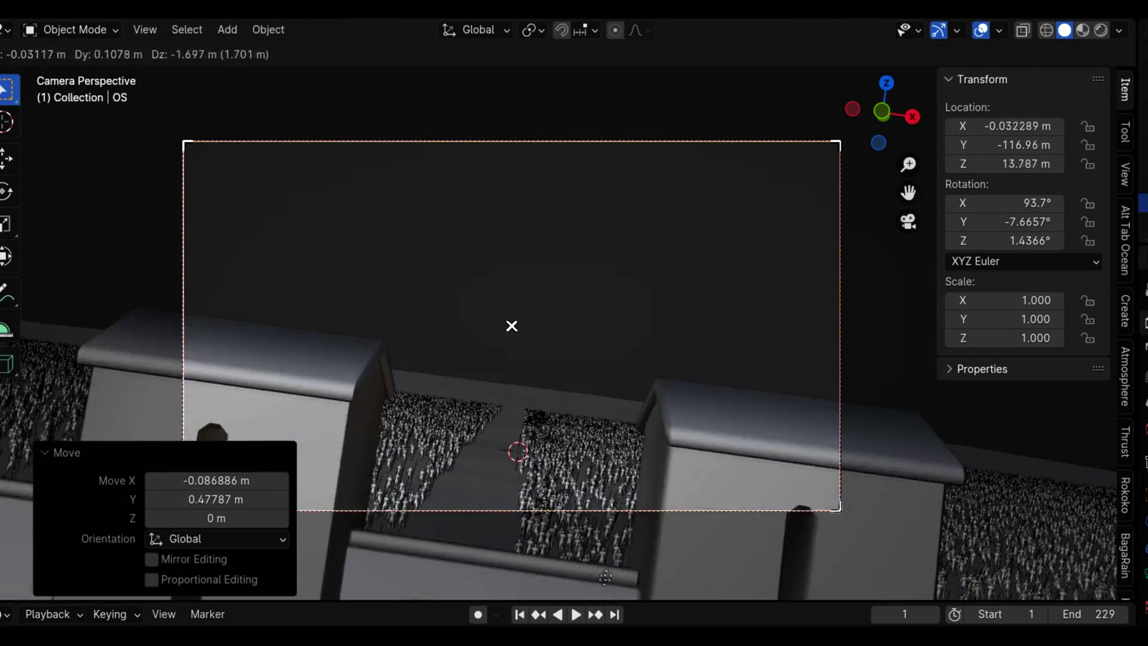
pyautogui.press('Return')
pyautogui.press('r')
pyautogui.press('Return')
pyautogui.press('r')
pyautogui.press('Return')
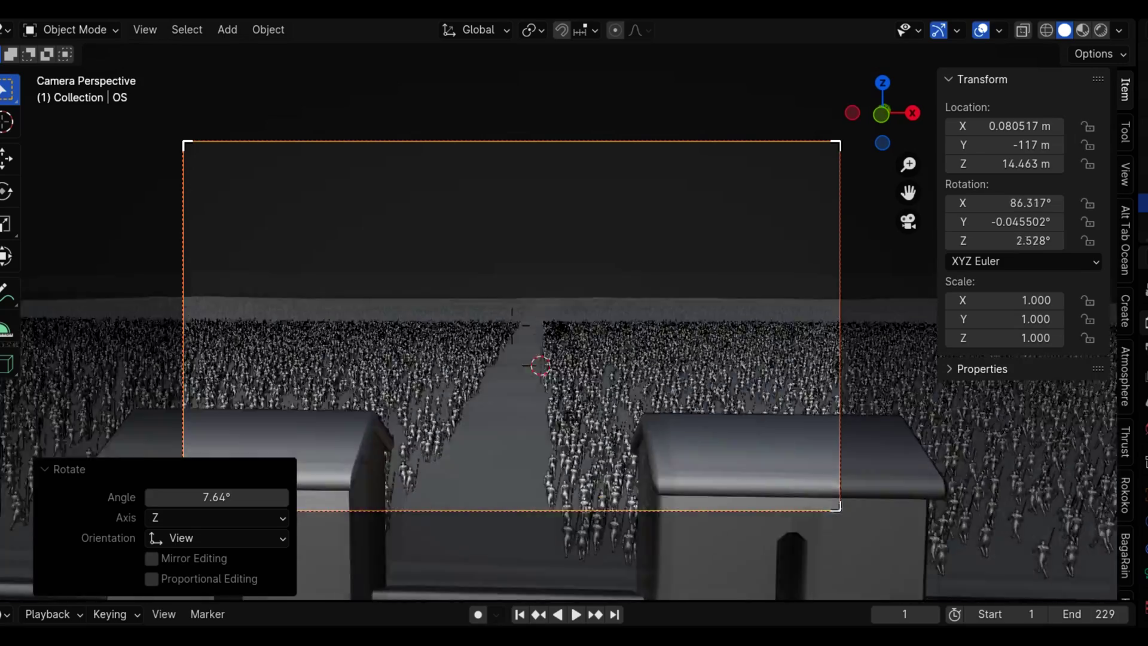
# Step: Shift along Y to set the Back Angle presenter plane onto the wall
pyautogui.press('g')
pyautogui.press('y')
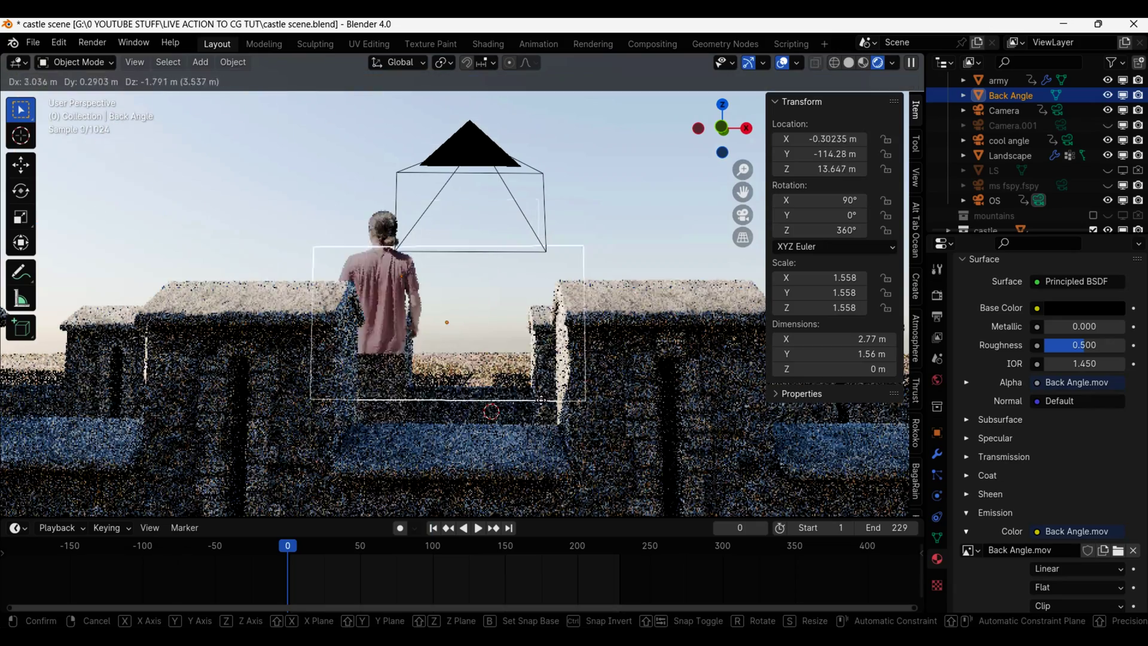
pyautogui.press('Return')
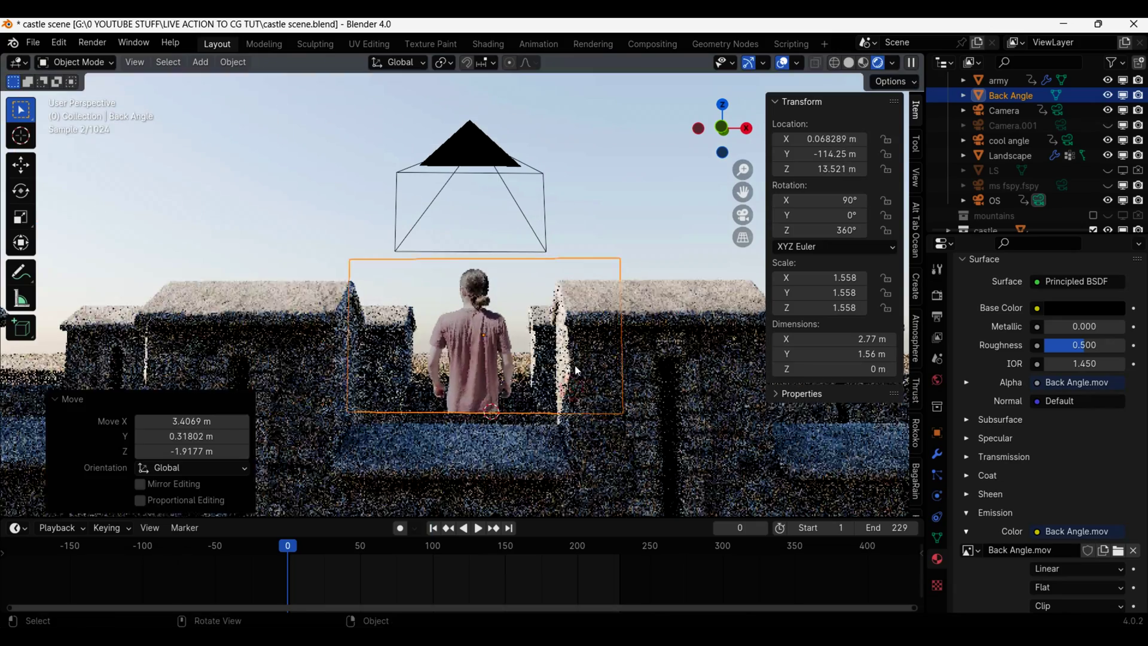
pyautogui.moveTo(592, 353); pyautogui.dragTo(427, 370, button='middle')
# Step: Enable the Import Images as Planes add-on in Preferences
pyautogui.click(72, 44)
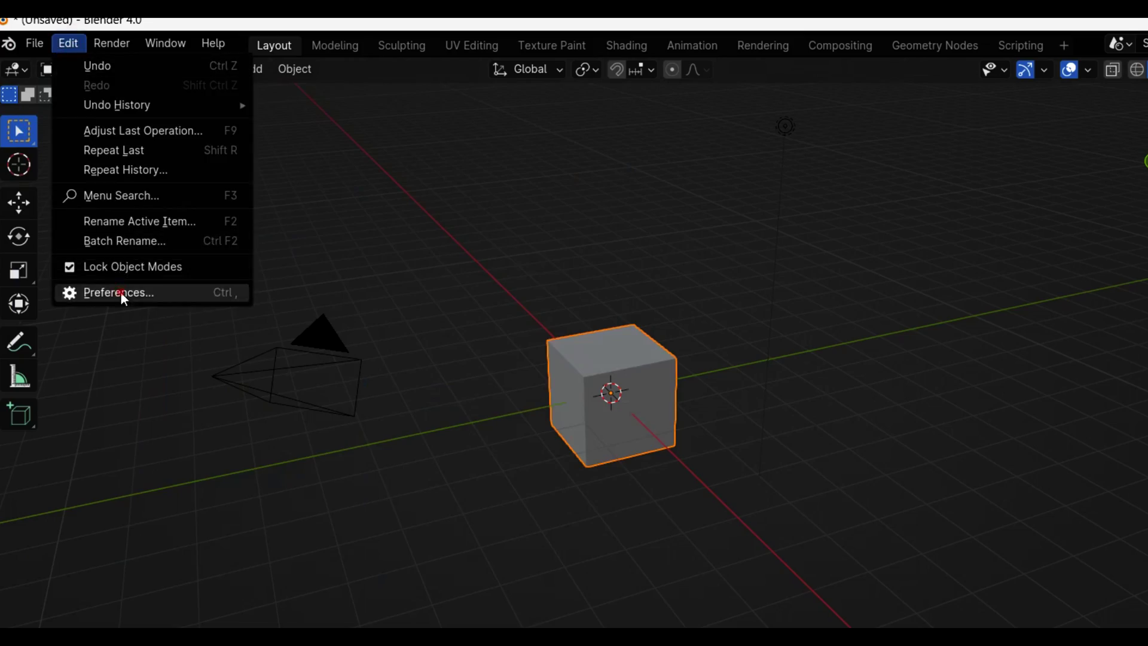
pyautogui.click(120, 292)
pyautogui.click(527, 76)
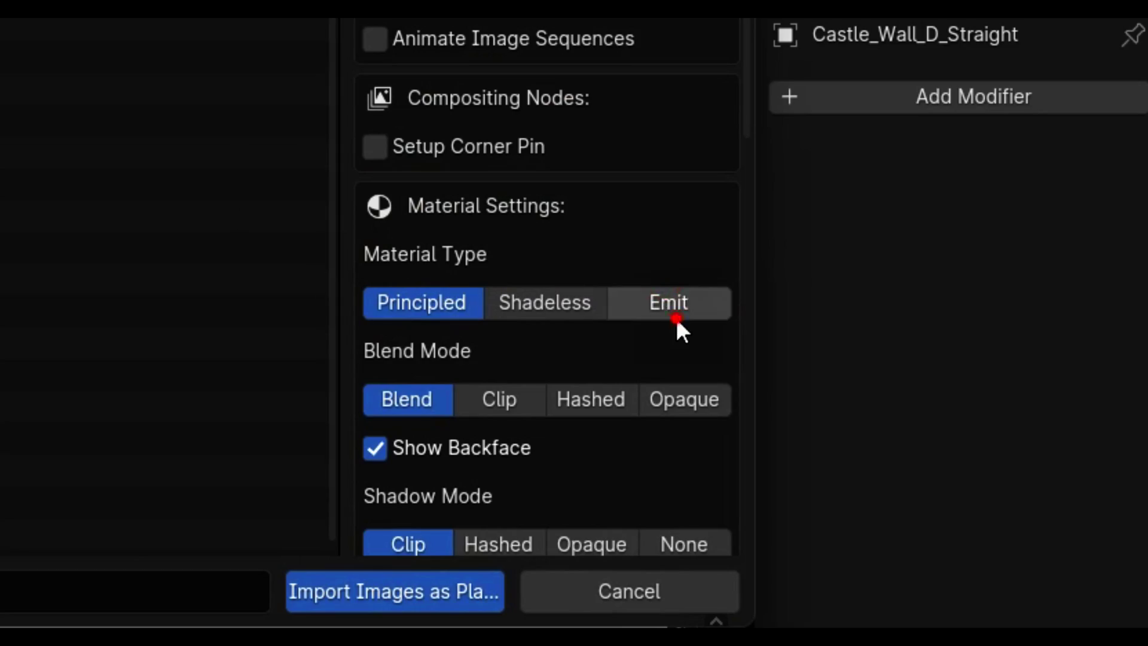
# Step: Import the presenter footage as an image plane with Emit material type
pyautogui.click(676, 317)
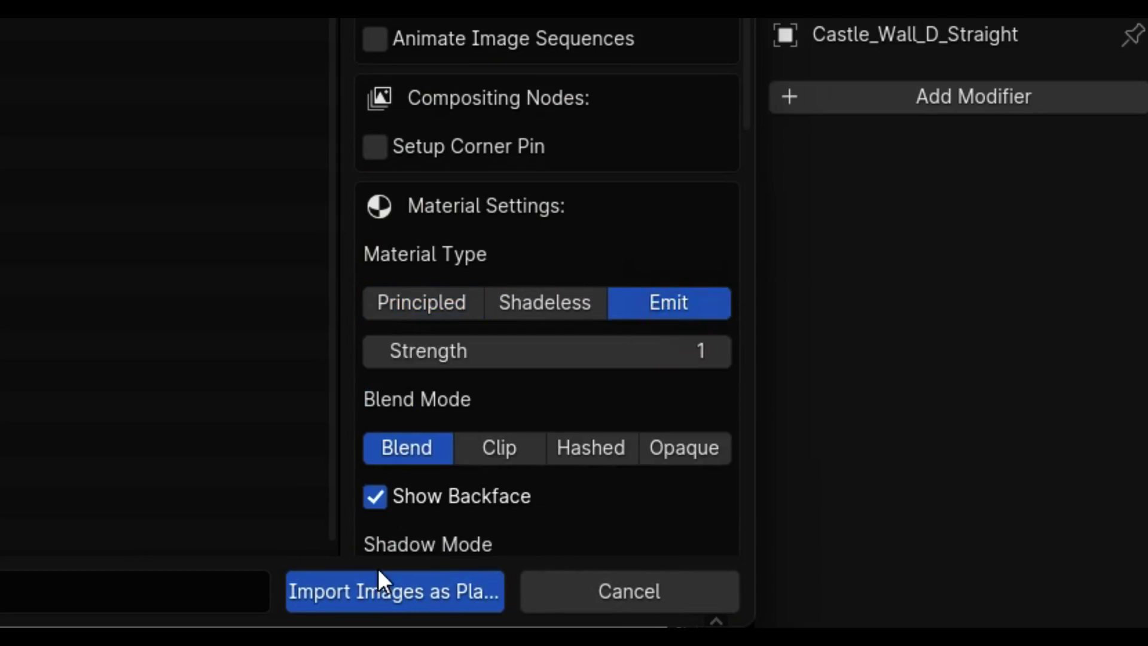
pyautogui.click(377, 583)
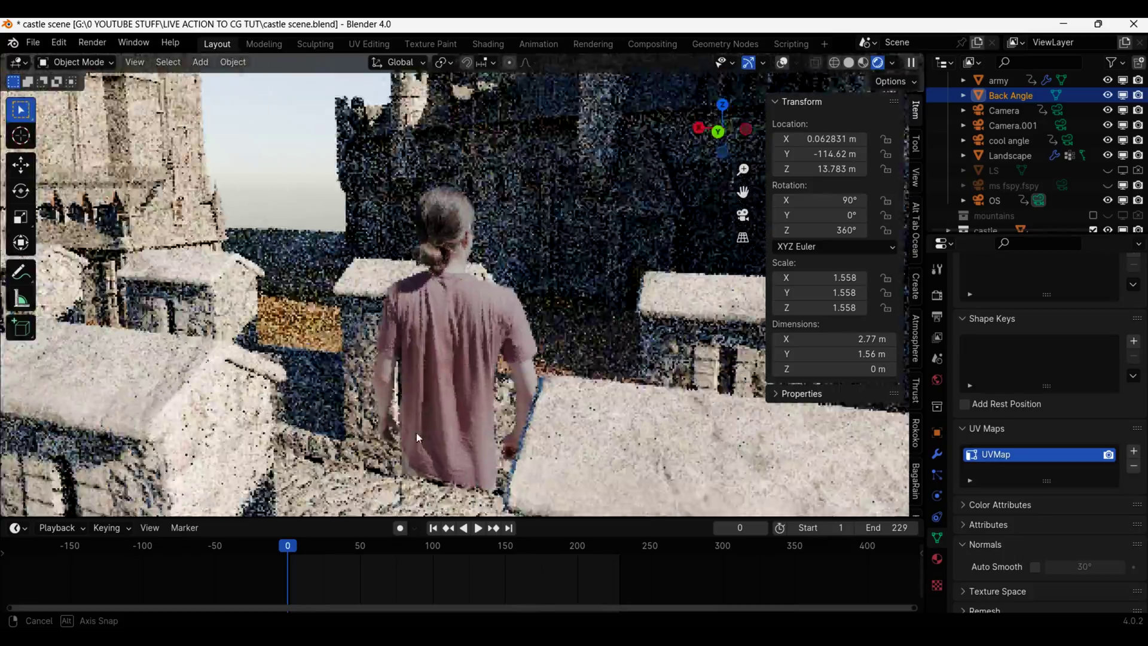
pyautogui.moveTo(416, 433)
pyautogui.mouseDown(button='middle')
pyautogui.moveTo(660, 432)
pyautogui.moveTo(449, 427)
pyautogui.mouseUp(button='middle')
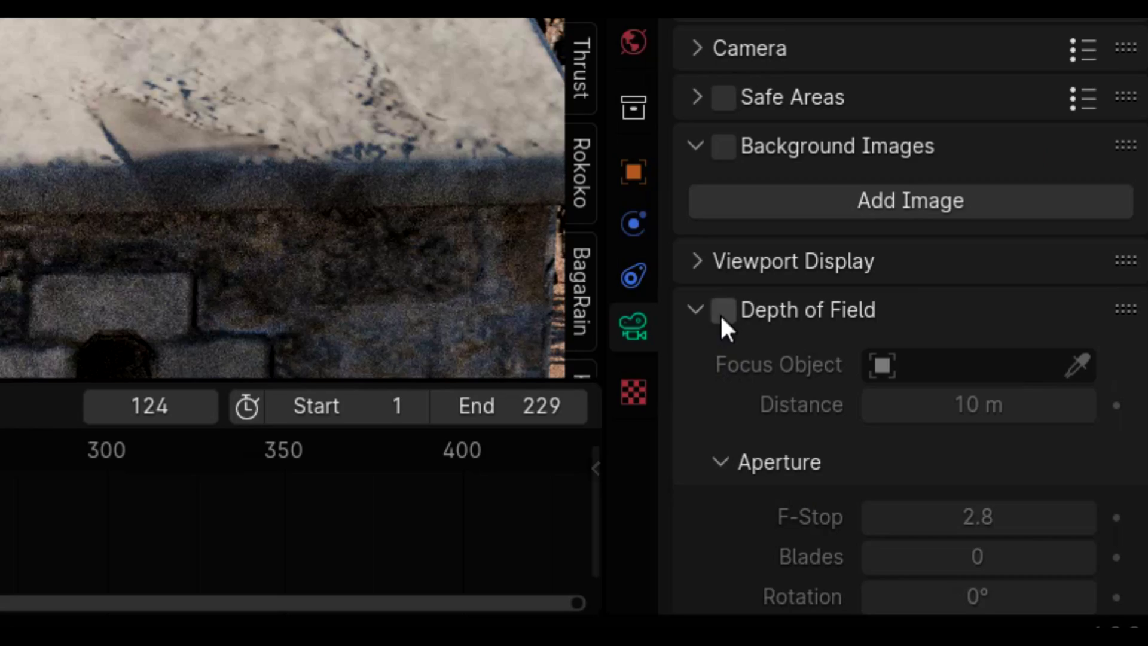
# Step: Enable depth of field on the OS camera with a 43 m focus distance
pyautogui.click(723, 310)
pyautogui.moveTo(978, 404); pyautogui.dragTo(1145, 405)
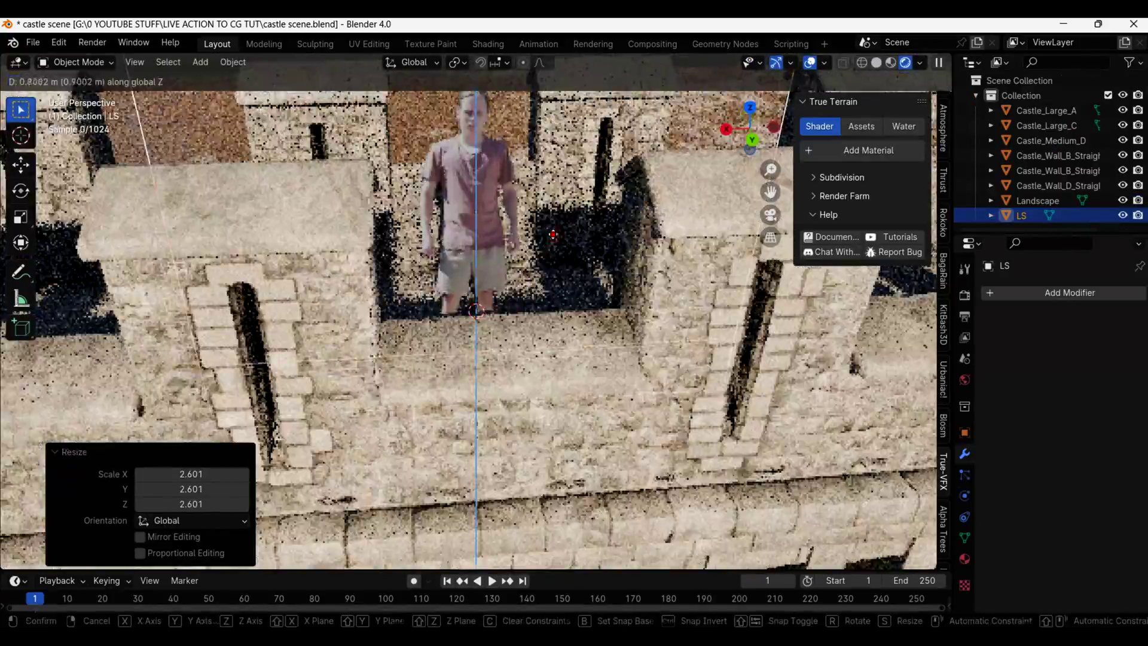
# Step: Lower the LS plate vertically into the battlement gap
pyautogui.moveTo(335, 287); pyautogui.dragTo(454, 227, button='middle')
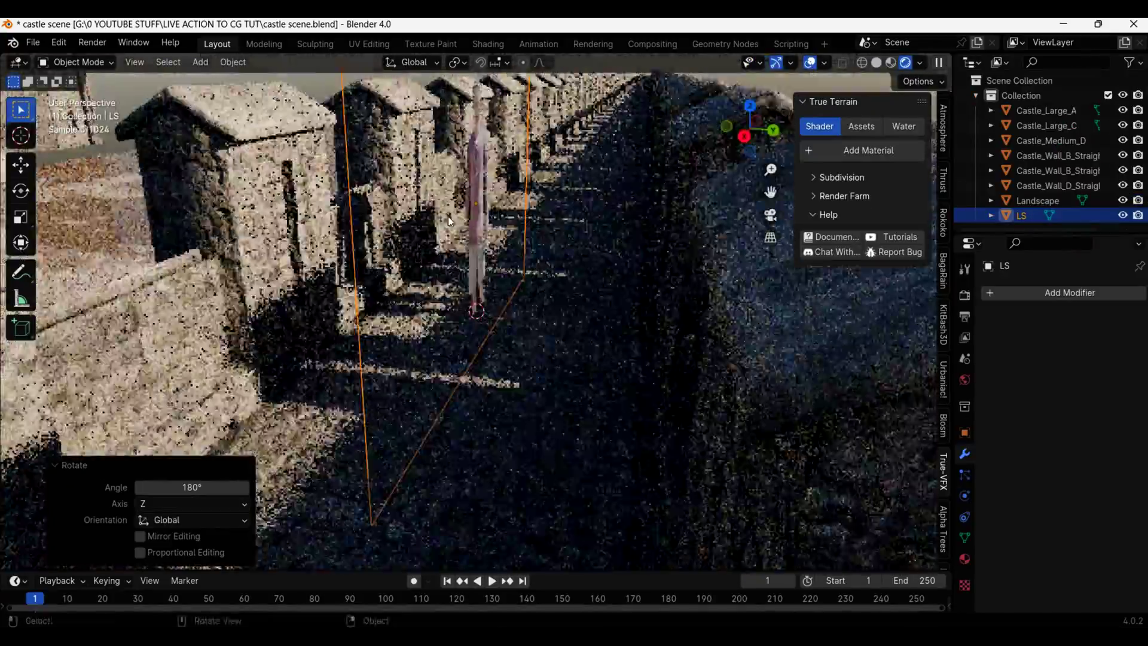
pyautogui.moveTo(478, 299); pyautogui.dragTo(512, 289, button='middle')
pyautogui.press('g')
pyautogui.press('z')
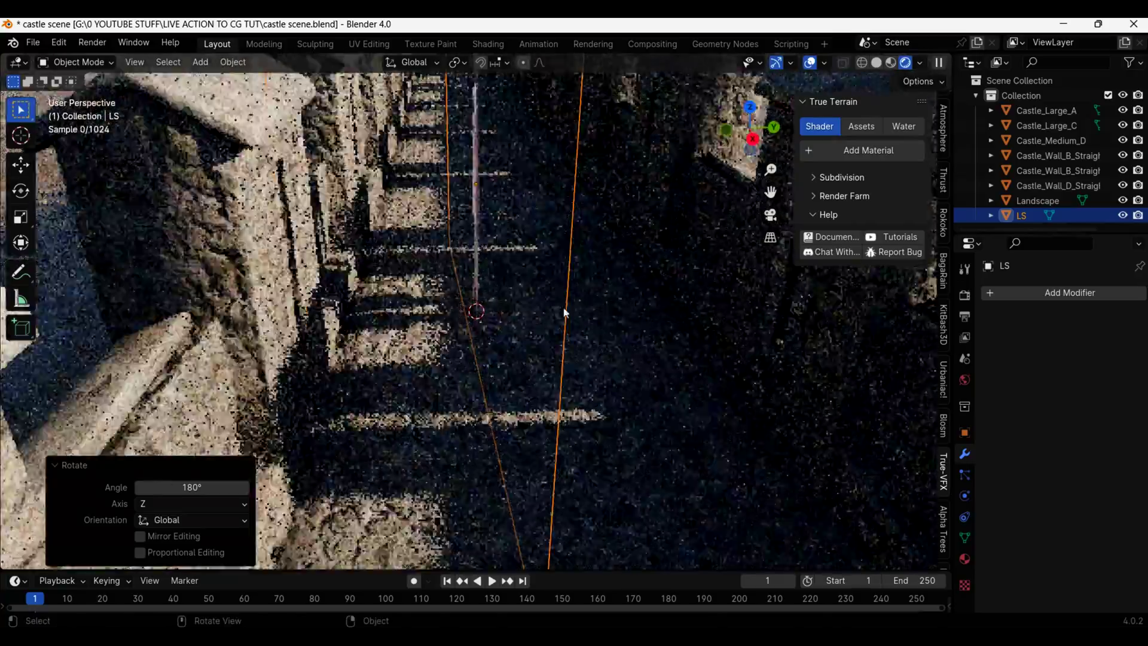
pyautogui.click(560, 279)
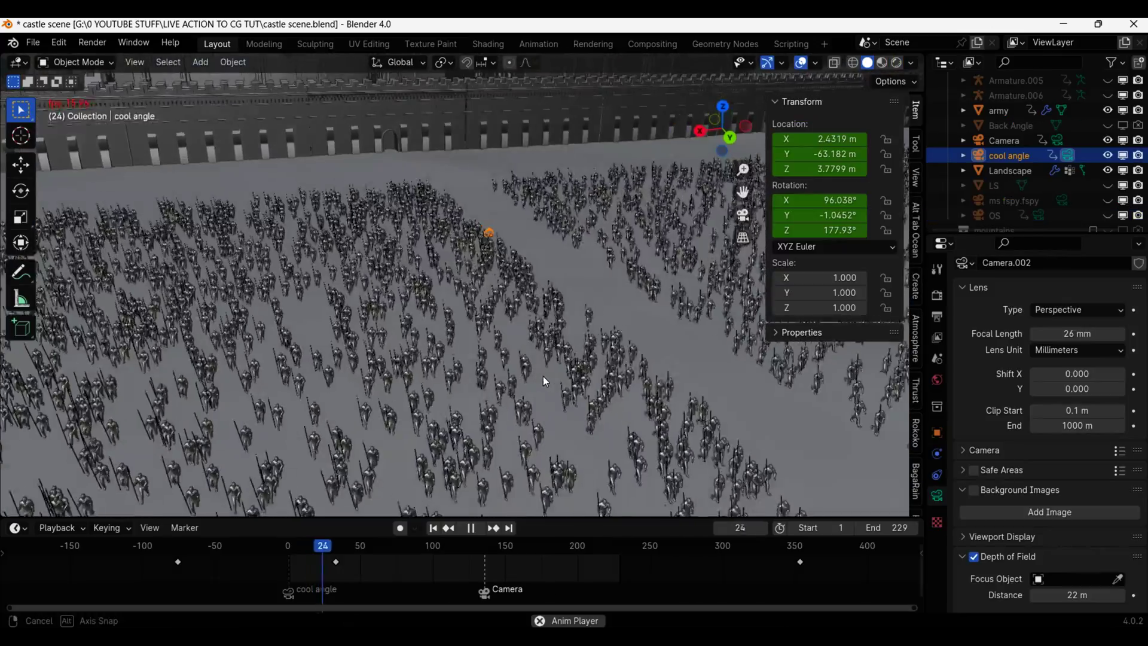
# Step: Shake the cool angle camera's rotation with a Noise modifier, scale 32.1 and strength 0.1
pyautogui.scroll(5, 543, 378)
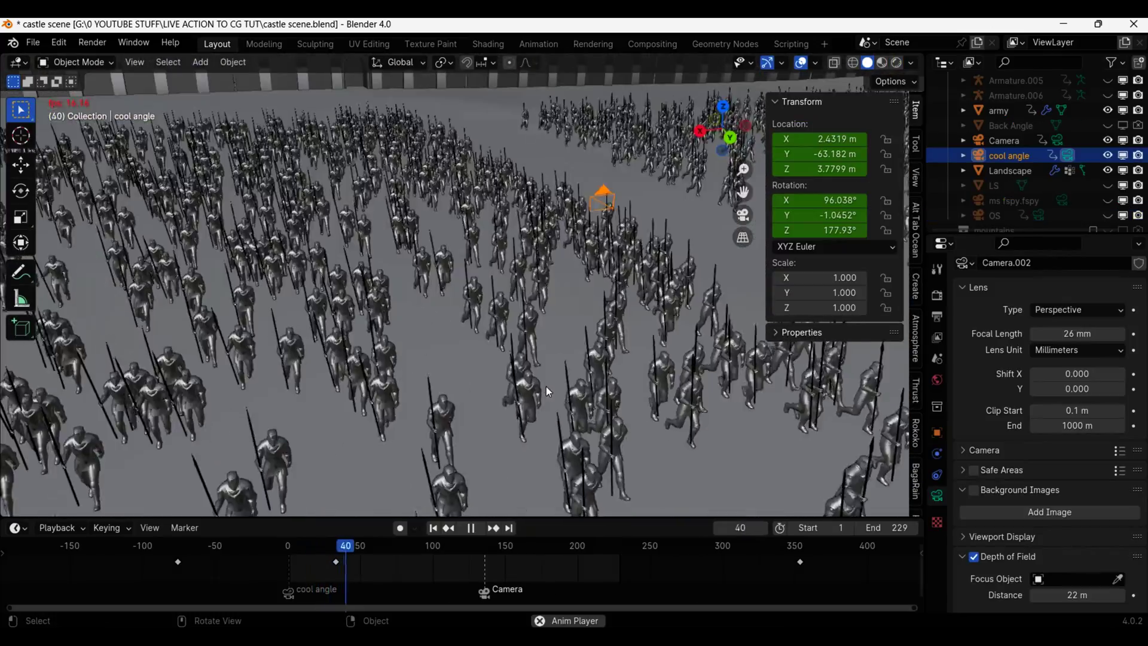
pyautogui.press('KP_0')
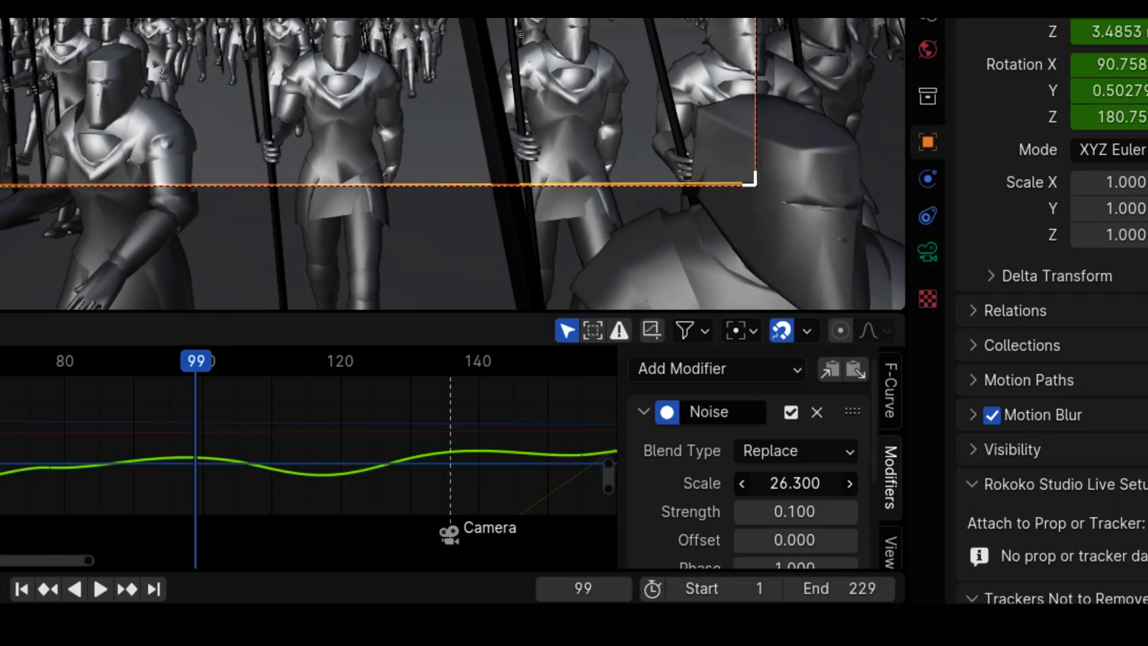
pyautogui.moveTo(795, 483)
pyautogui.mouseDown()
pyautogui.moveTo(772, 483)
pyautogui.moveTo(816, 483)
pyautogui.mouseUp()
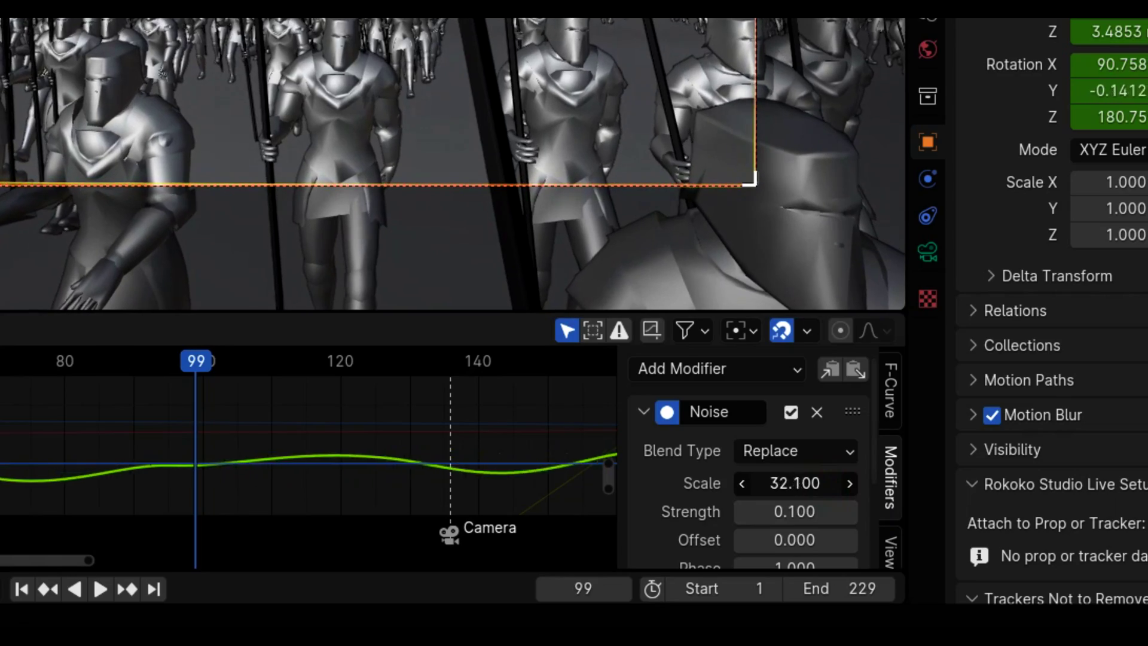